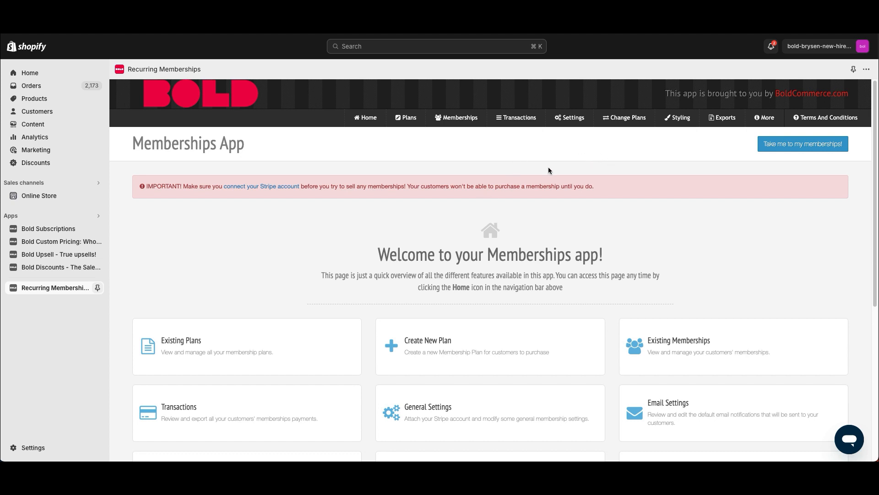
Open the Memberships liquid installation page and review the self-install and expert-install options
click(764, 117)
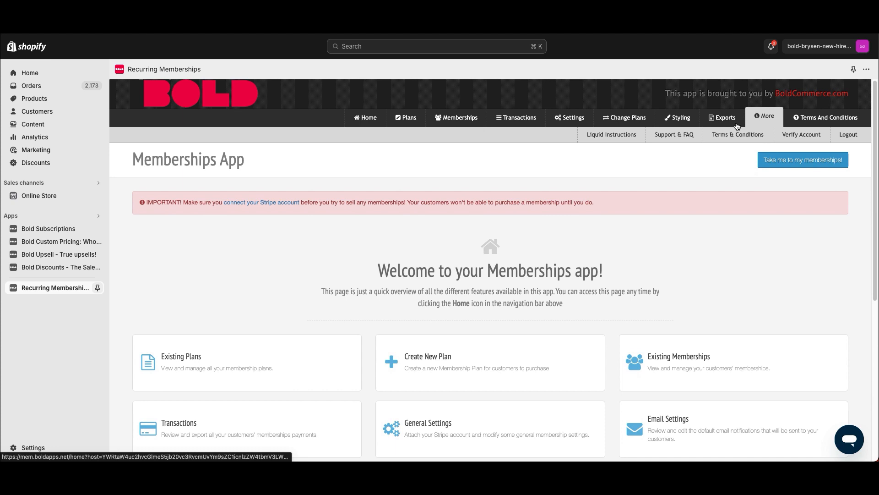
click(603, 138)
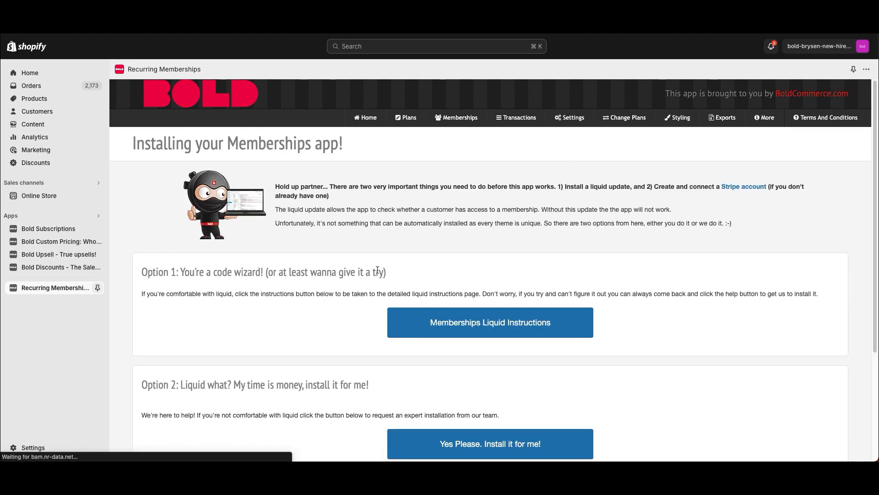
scroll(350, 266, down, 3)
scroll(331, 265, down, 1)
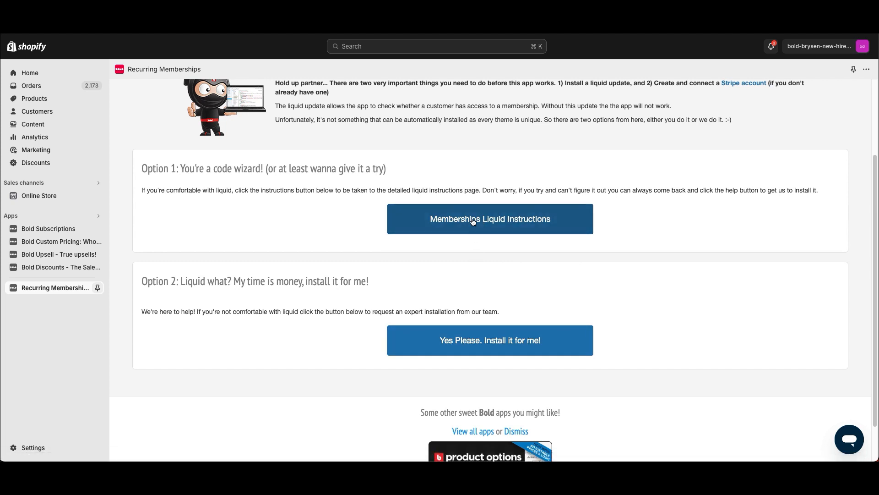
scroll(468, 215, up, 3)
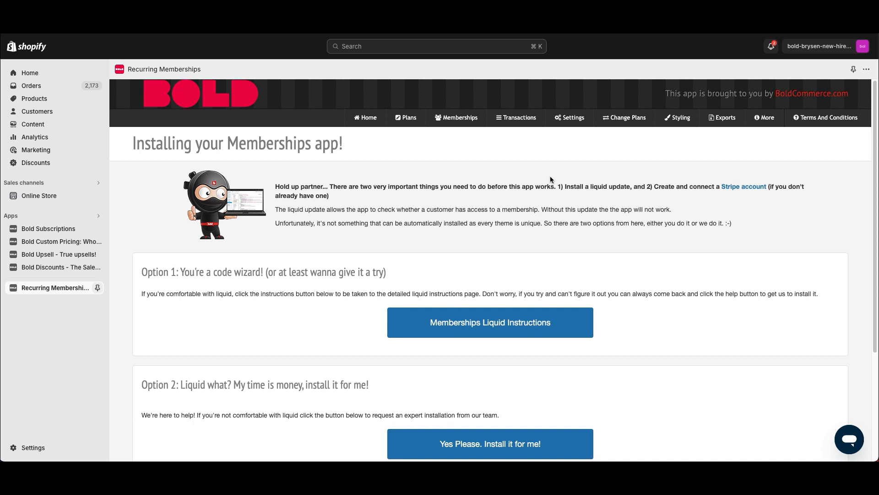
scroll(551, 176, down, 3)
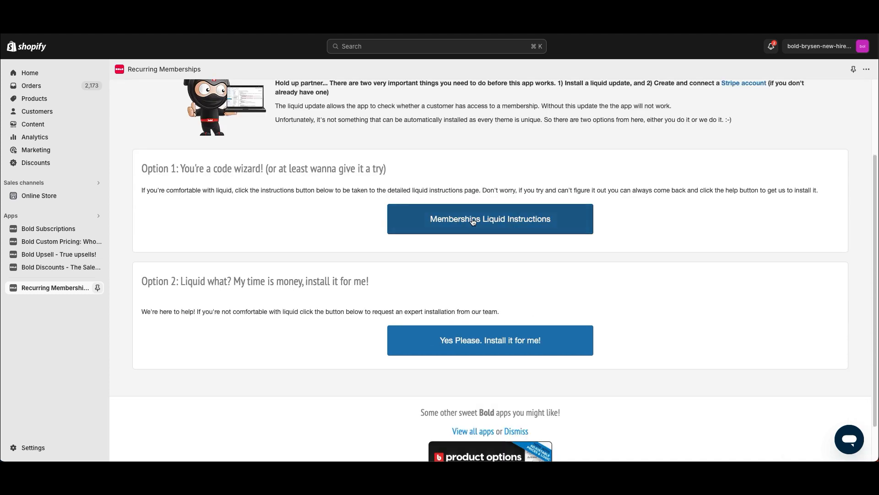
scroll(469, 221, up, 3)
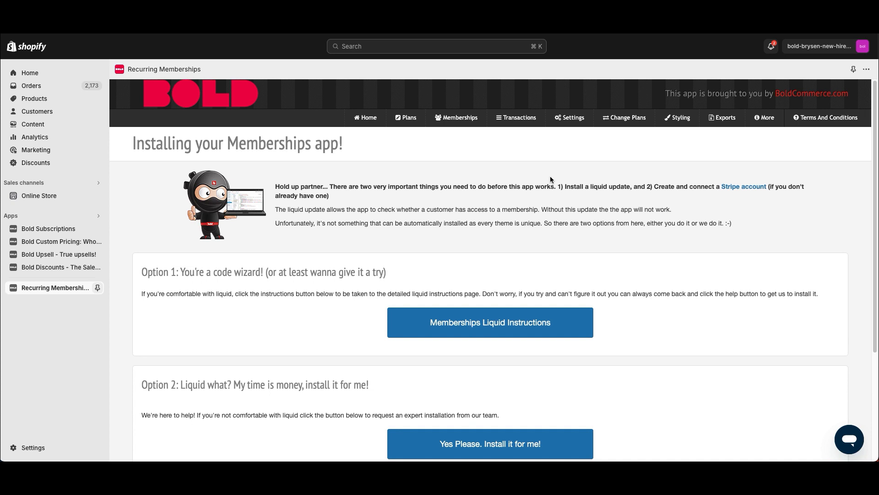
Open the app's general settings and examine the option for connecting a Stripe account
click(570, 118)
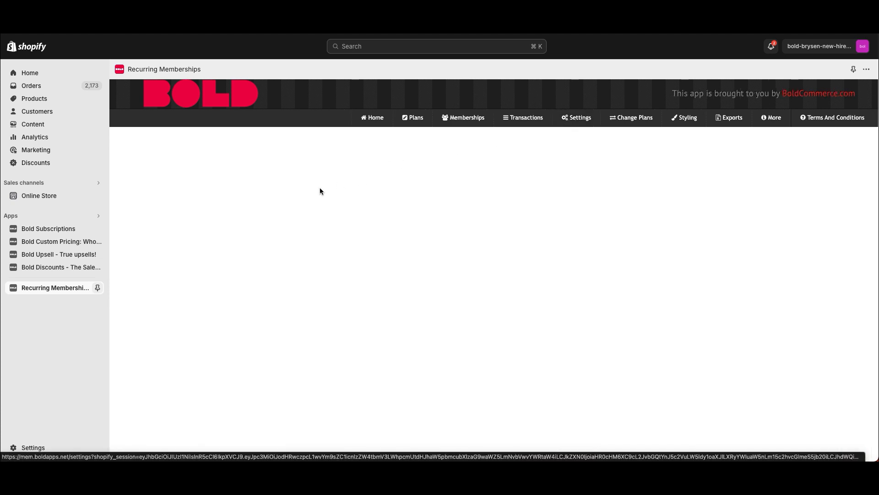
scroll(202, 239, down, 1)
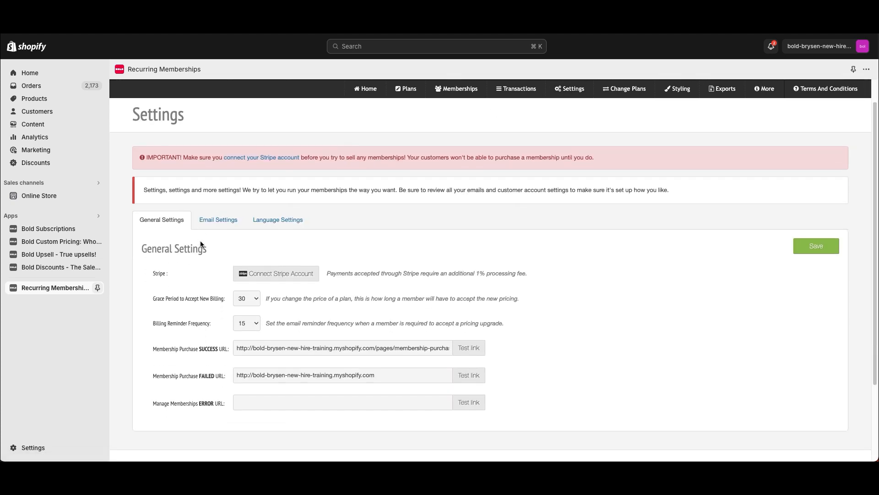
click(289, 274)
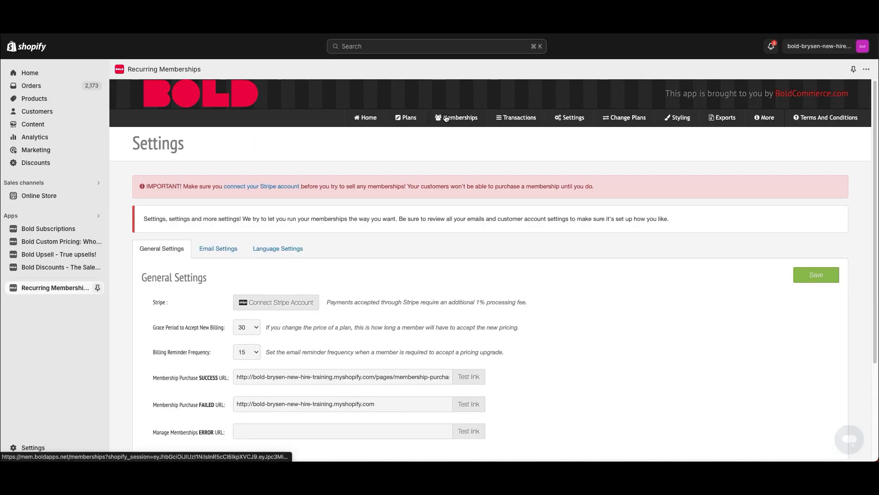
Create a new membership plan named "VIP" with the plan tag "vip"
click(411, 120)
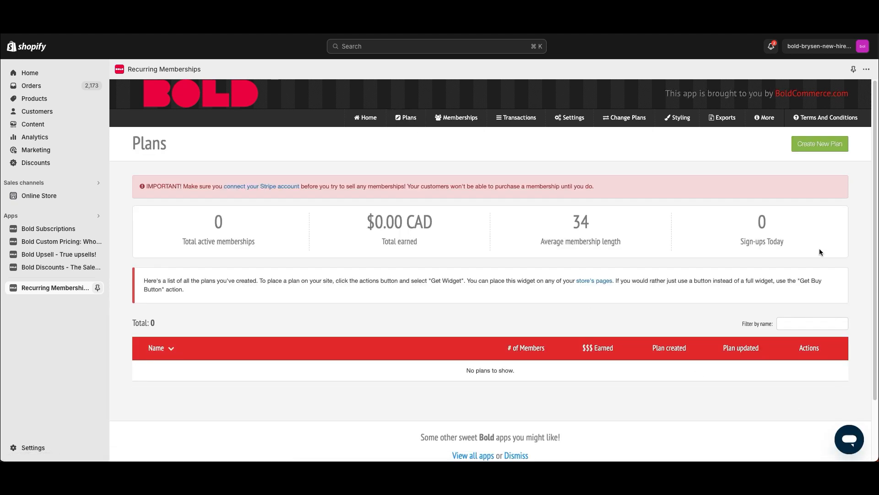
click(810, 148)
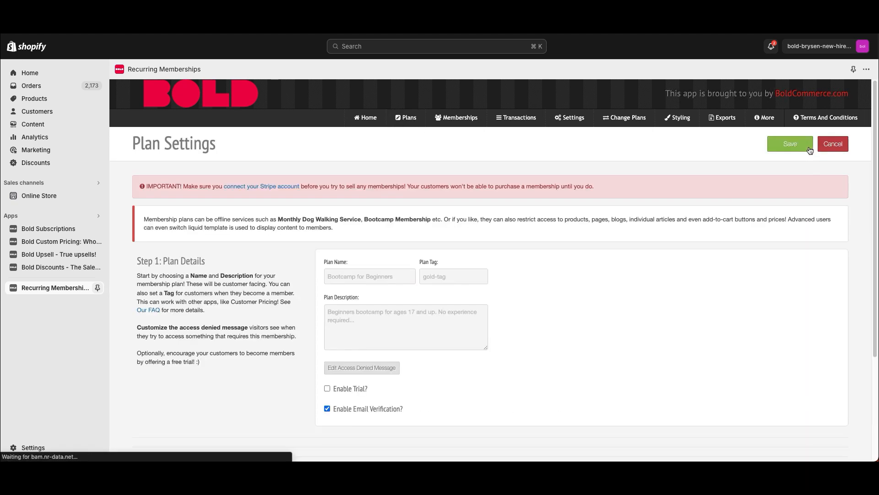
scroll(343, 251, down, 1)
click(357, 246)
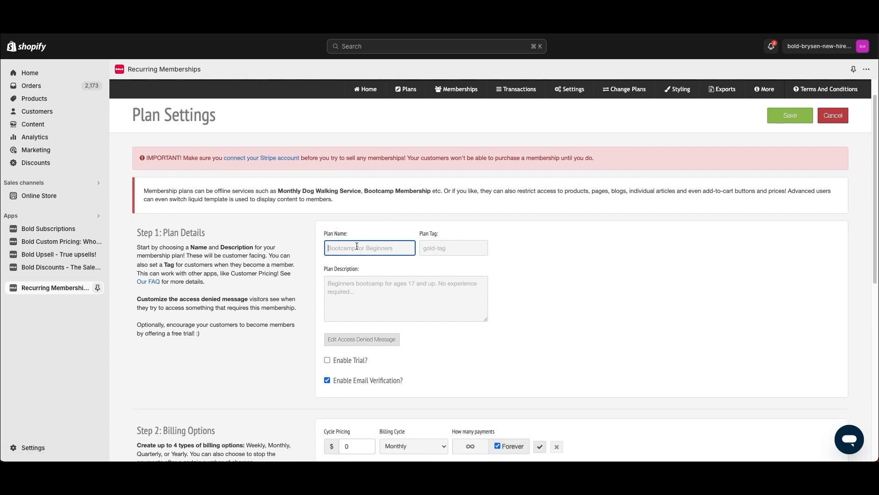
text(VIP)
click(456, 250)
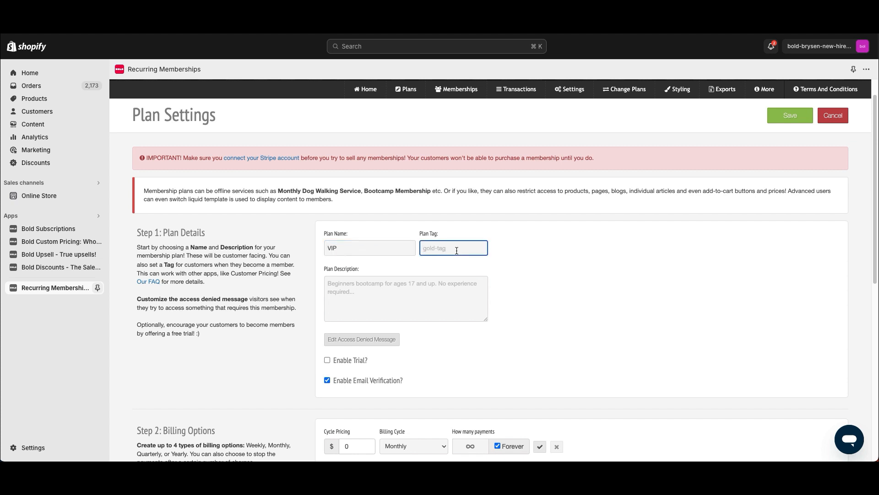
text(vip)
click(506, 263)
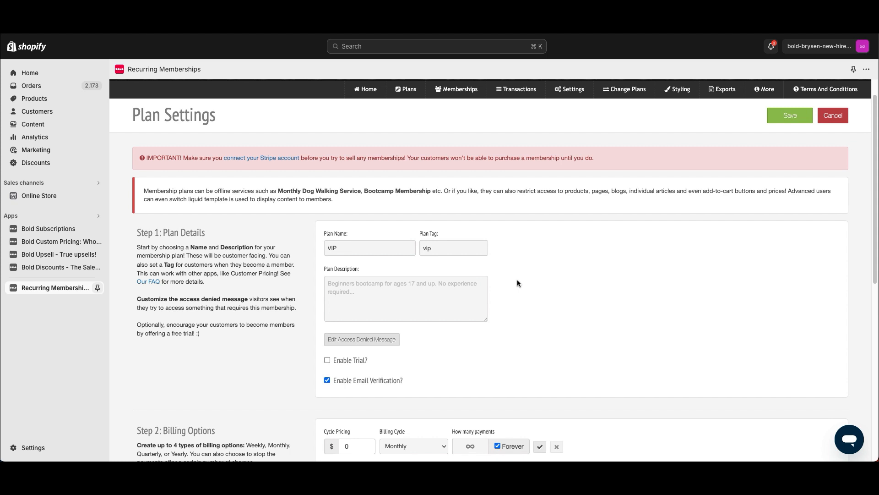
Enter the plan description "Sign up today to earn VIP rewards monthly!"
click(416, 286)
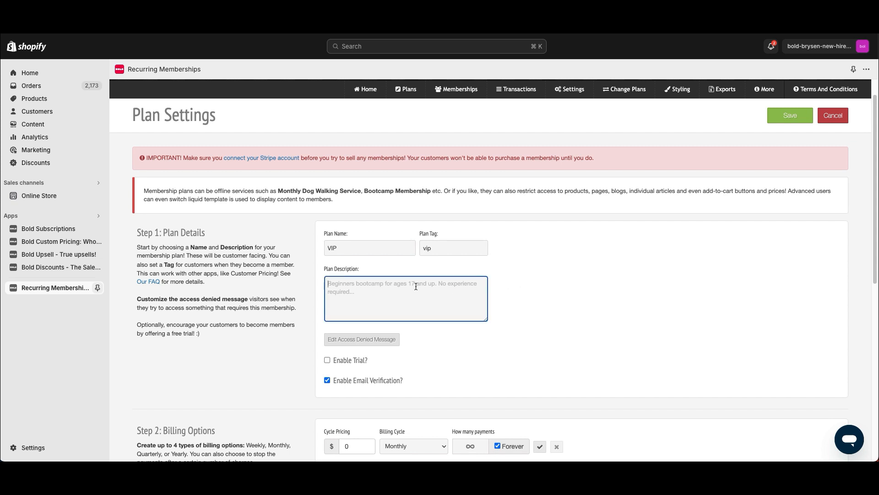
text(Sign)
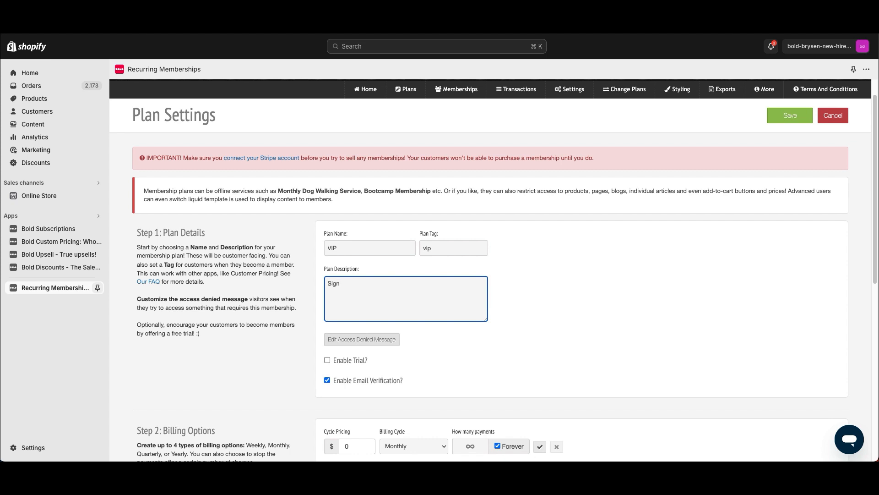
text( up today to earn VIP rewards monthly!)
click(511, 271)
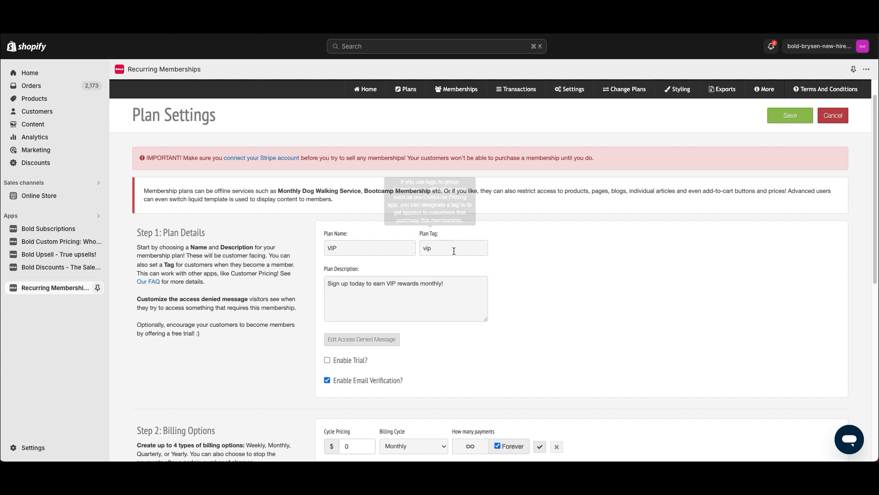
Review the plan's access denied message and accept it as it is
scroll(243, 298, down, 2)
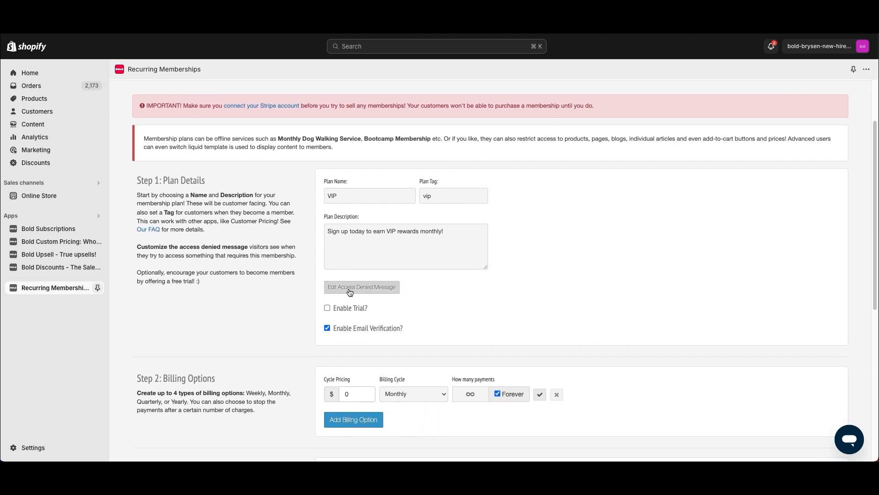
click(349, 288)
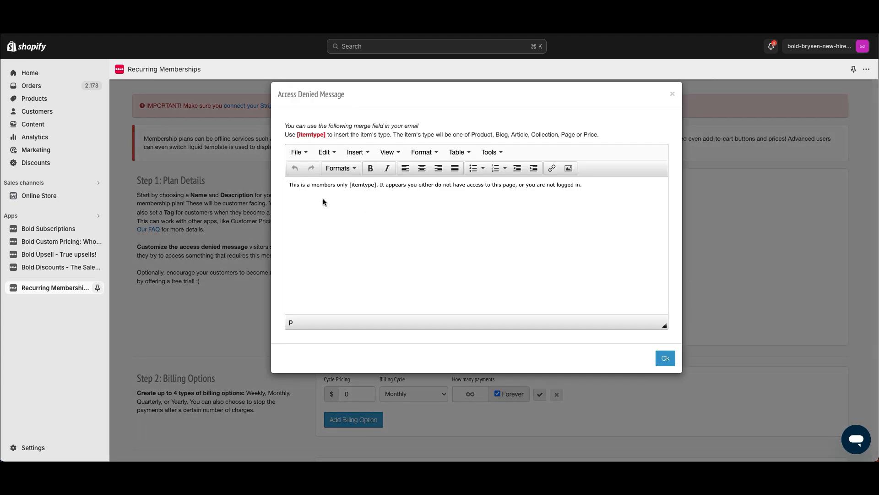
triple_click(395, 186)
click(528, 185)
drag(331, 185, 509, 189)
click(568, 247)
click(665, 358)
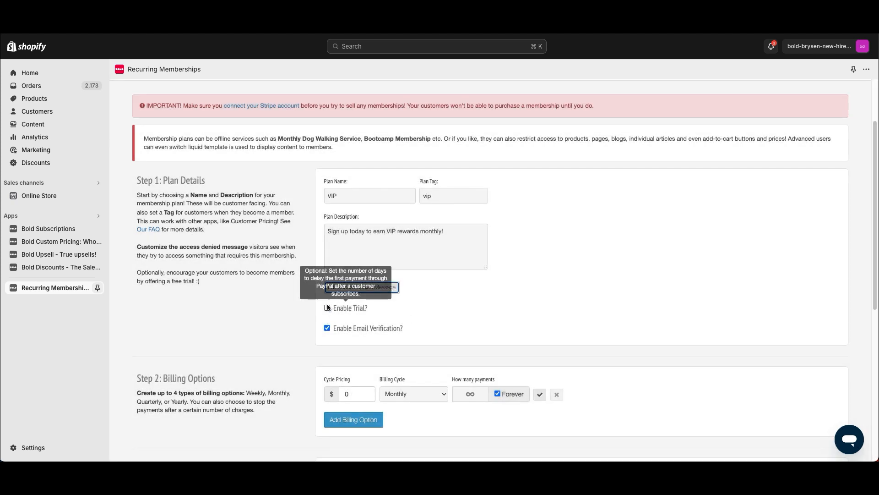
Enable the plan's trial and set the trial length to 30 days
click(327, 308)
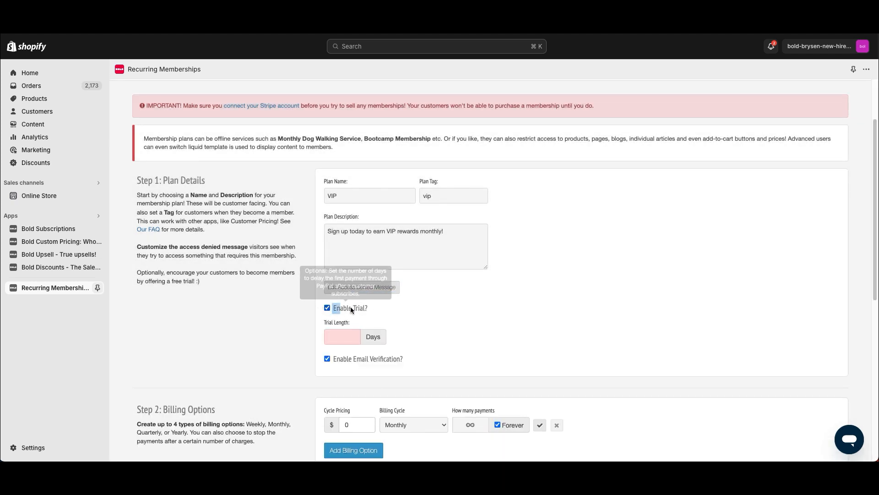
click(339, 336)
text(1)
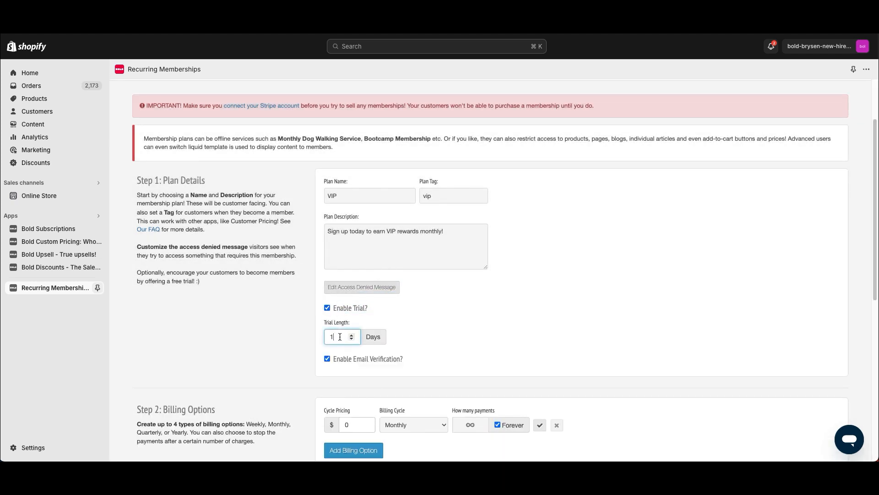
click(351, 335)
click(352, 335)
text(30)
click(275, 343)
Switch the plan's email verification and trial options off and back on
mouse_move(350, 361)
scroll(341, 339, down, 1)
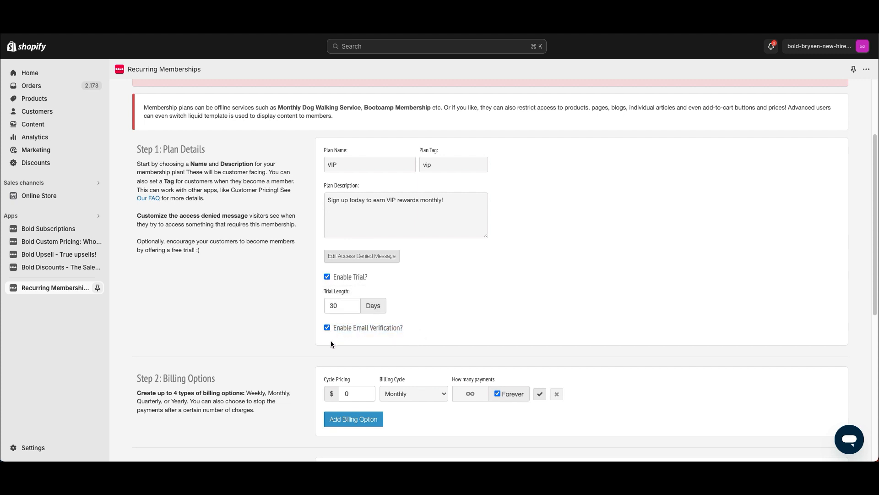
click(327, 328)
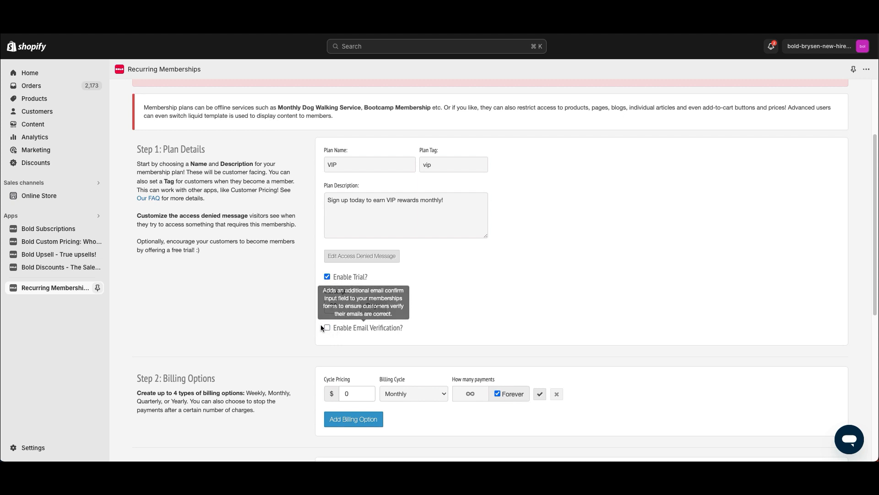
click(327, 277)
click(327, 277)
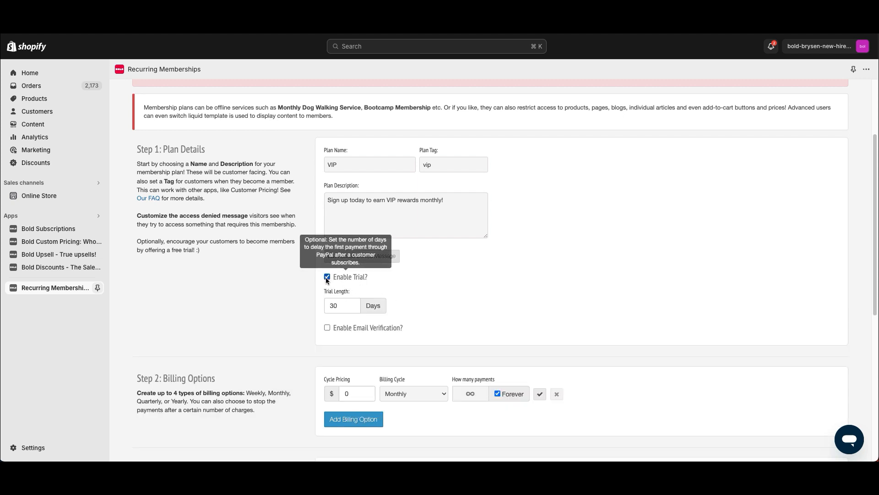
click(327, 327)
Set the first billing option to $30 on a Monthly cycle, limited to 12 payments instead of forever
scroll(284, 320, down, 3)
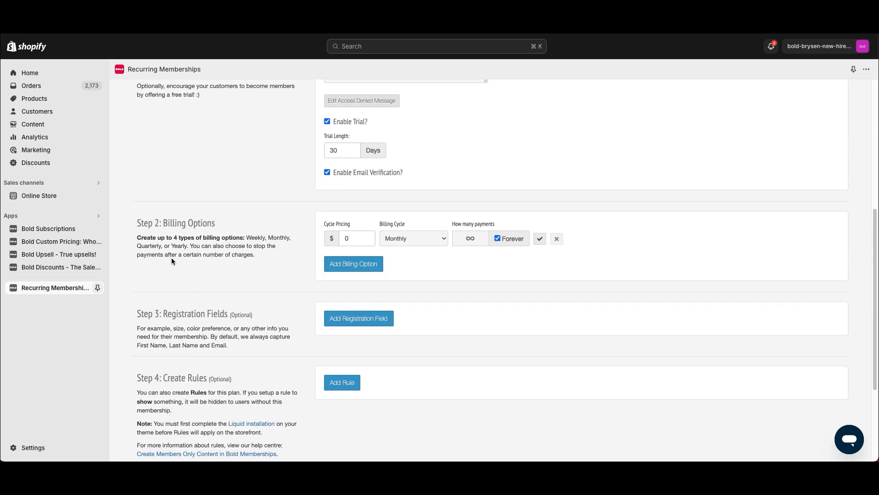
drag(136, 223, 235, 223)
drag(323, 223, 335, 238)
text(30)
click(411, 234)
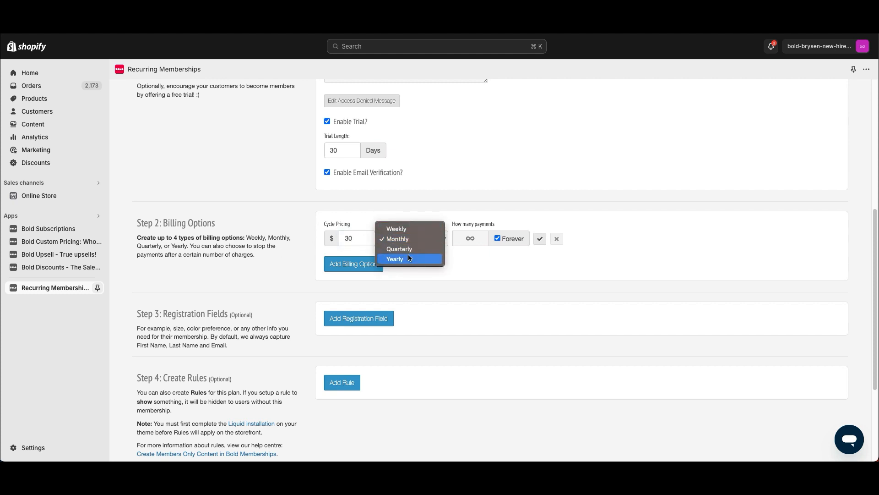
click(398, 239)
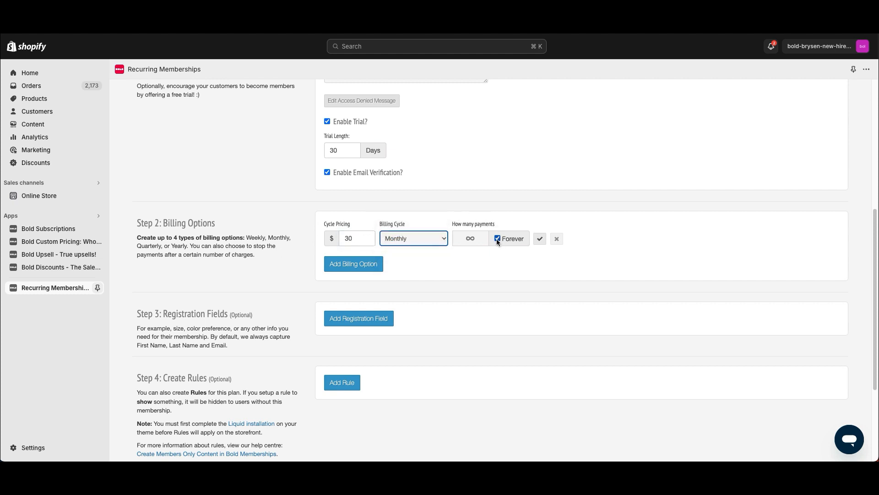
click(497, 238)
click(462, 241)
text(12)
click(584, 240)
Add a second billing option with a Weekly cycle and its own price, and remove that option again
click(349, 264)
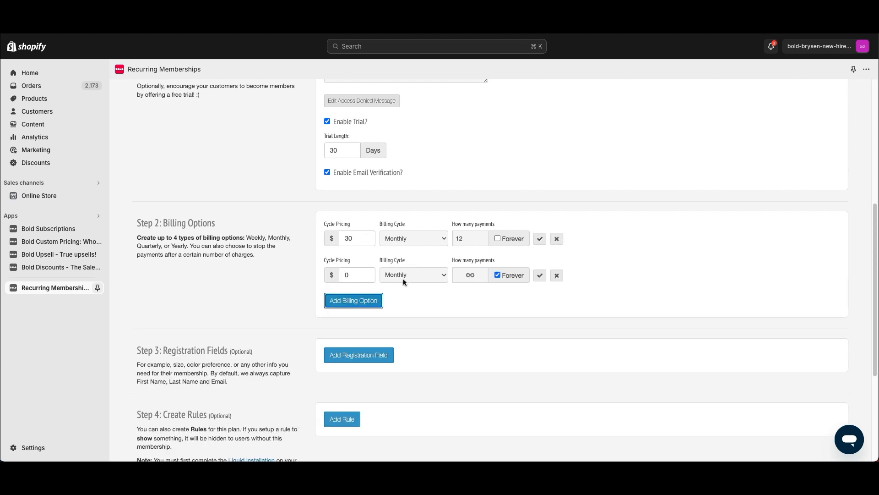
click(403, 276)
click(405, 266)
double_click(347, 275)
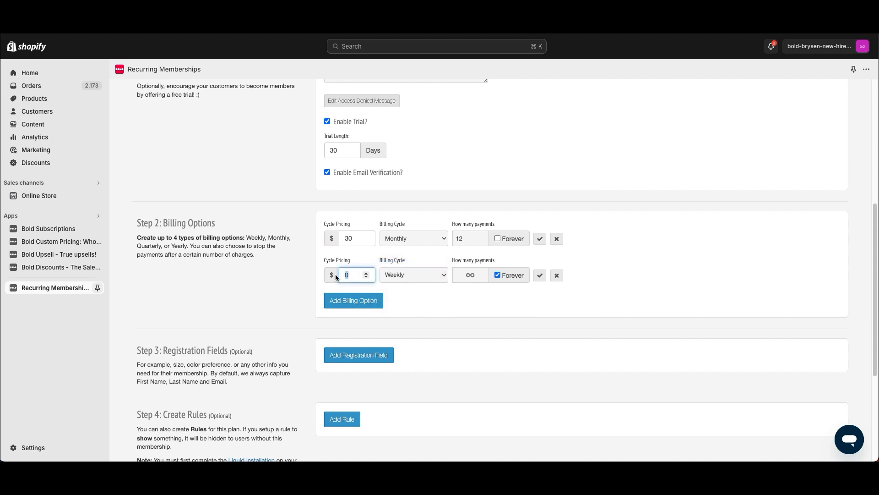
text(10)
key(BackSpace)
text(5)
click(416, 284)
click(558, 277)
Add an optional text registration field named "Date of Birth" to the plan
click(359, 318)
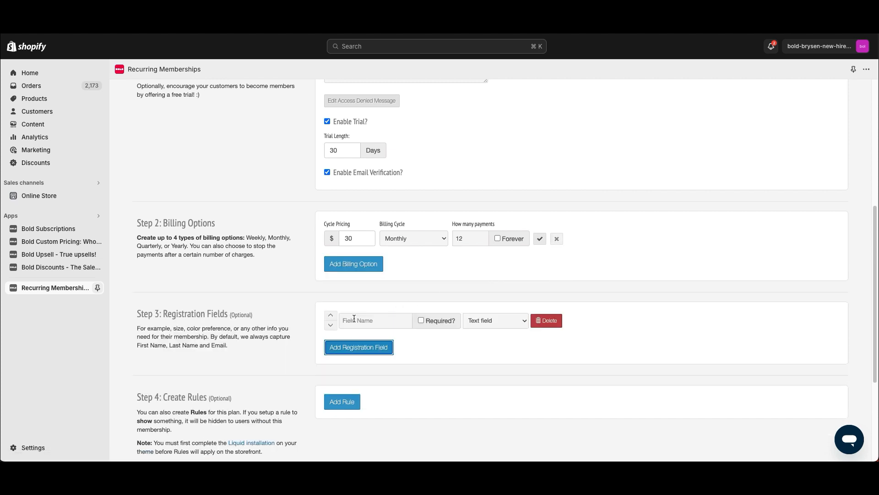
scroll(363, 298, down, 1)
click(362, 293)
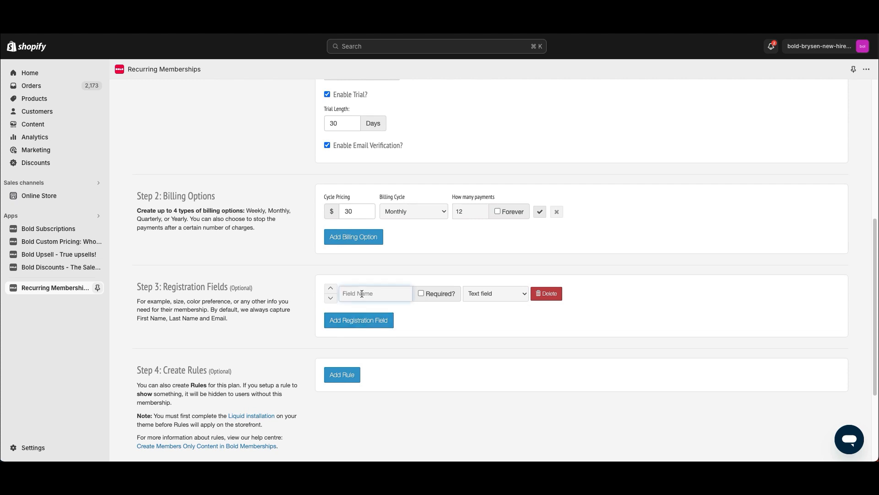
text(Date of Birth)
click(279, 300)
Add two more optional text registration fields named "Gender" and "ID"
click(356, 320)
text(Gender)
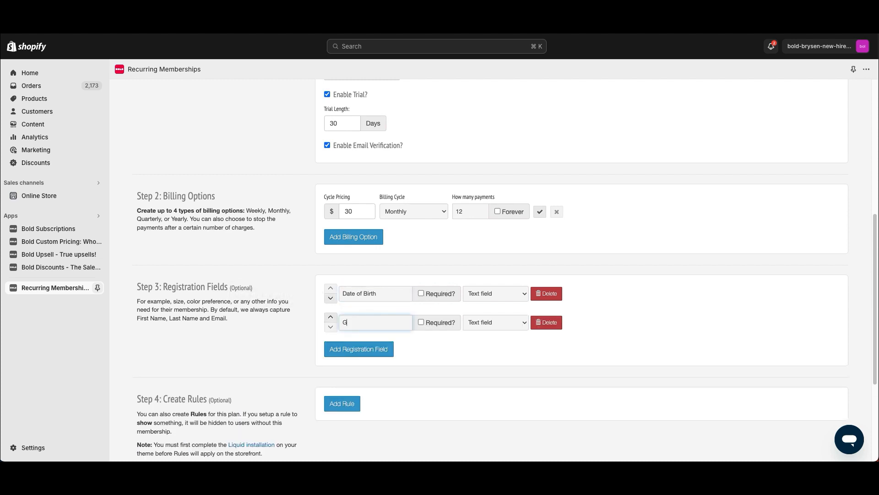
click(355, 351)
click(360, 349)
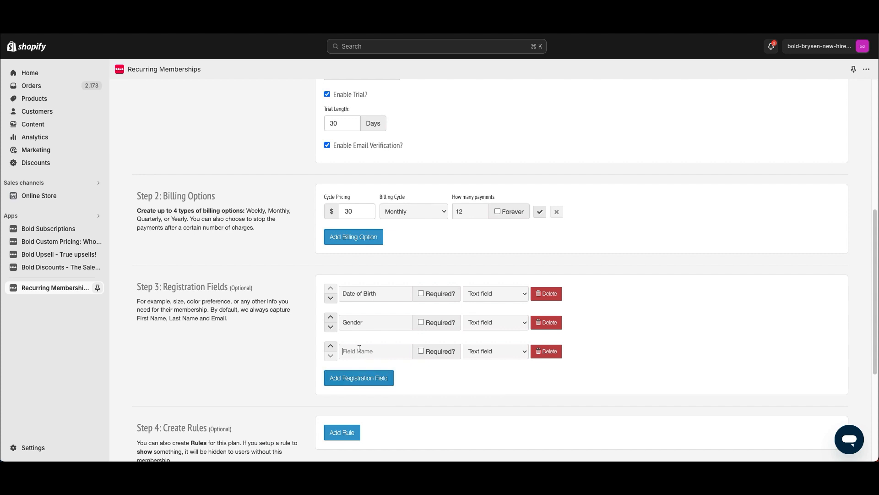
text(ID)
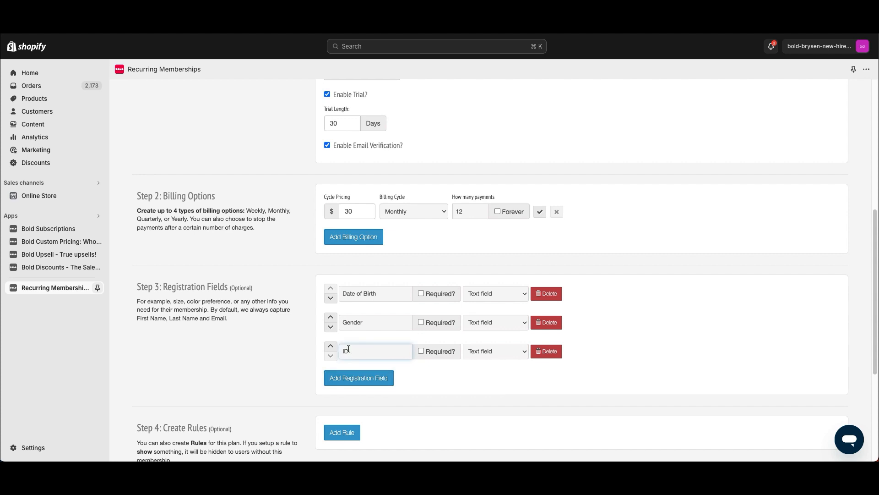
Complete the third registration field's name as "ID Card" and check the note on the details captured by default
text( Card)
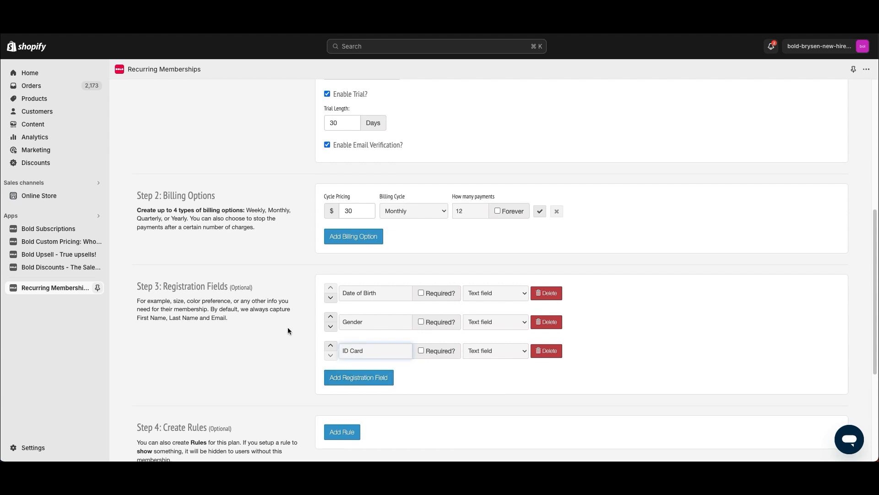
scroll(288, 327, down, 2)
drag(245, 257, 211, 253)
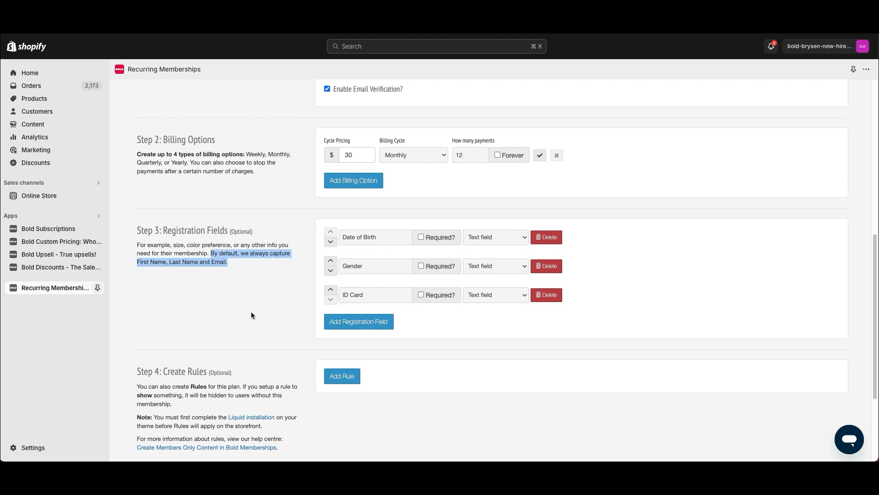
click(282, 295)
Add an optional rule to the membership plan
scroll(281, 299, down, 1)
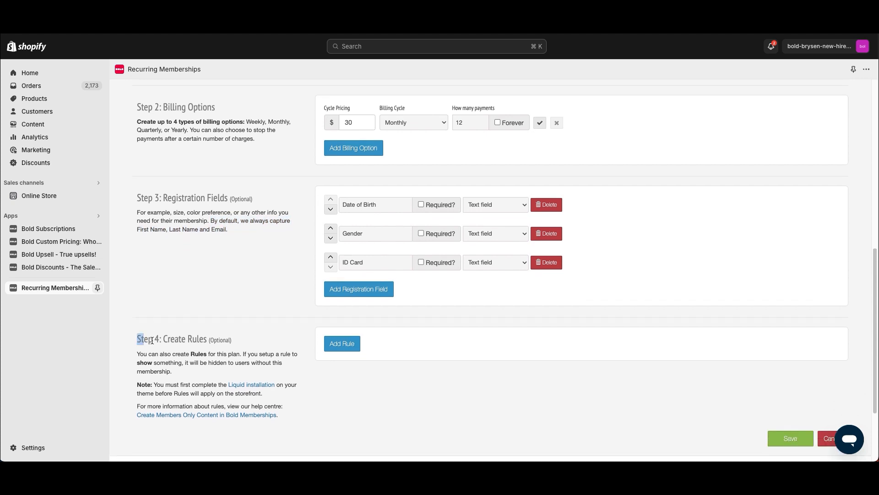
drag(152, 340, 205, 340)
click(290, 329)
scroll(289, 325, down, 1)
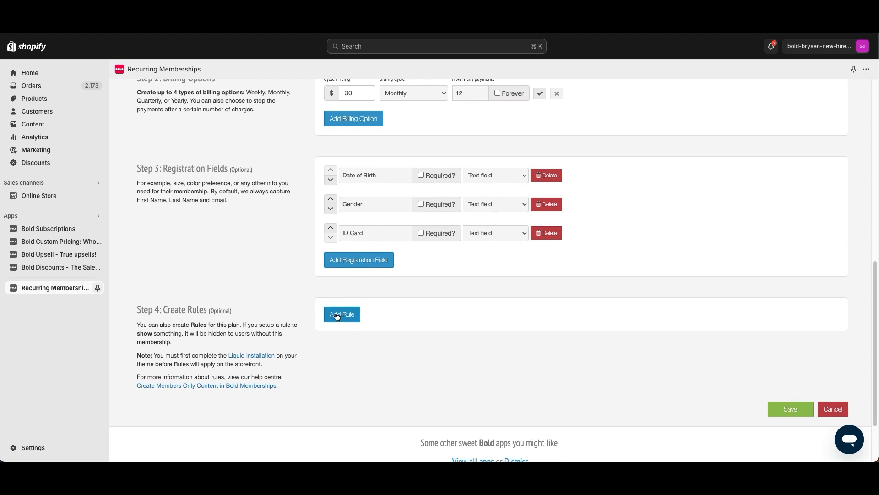
click(328, 314)
click(296, 309)
click(342, 315)
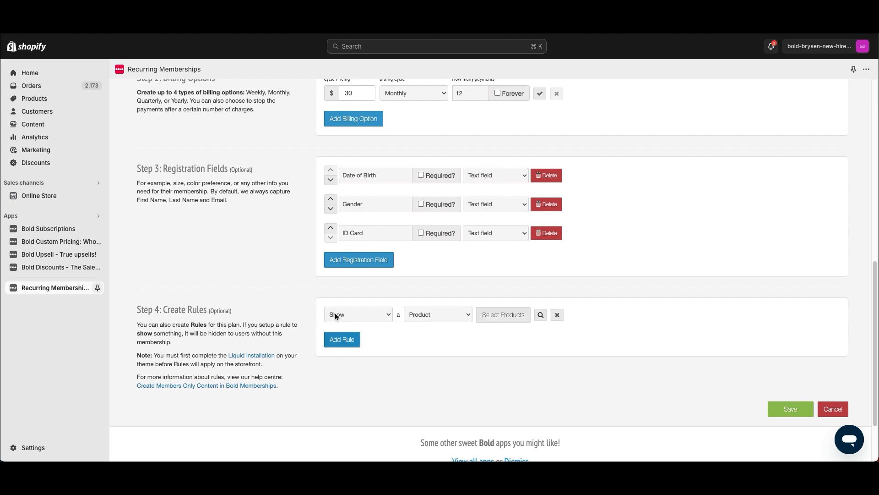
Switch the rule's action to Hide and set it back to Show
click(334, 314)
click(348, 316)
click(340, 316)
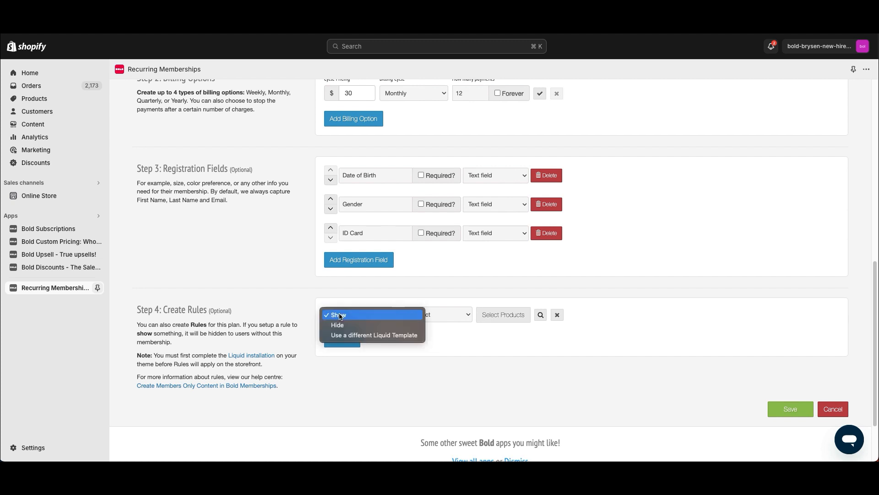
click(340, 316)
click(335, 314)
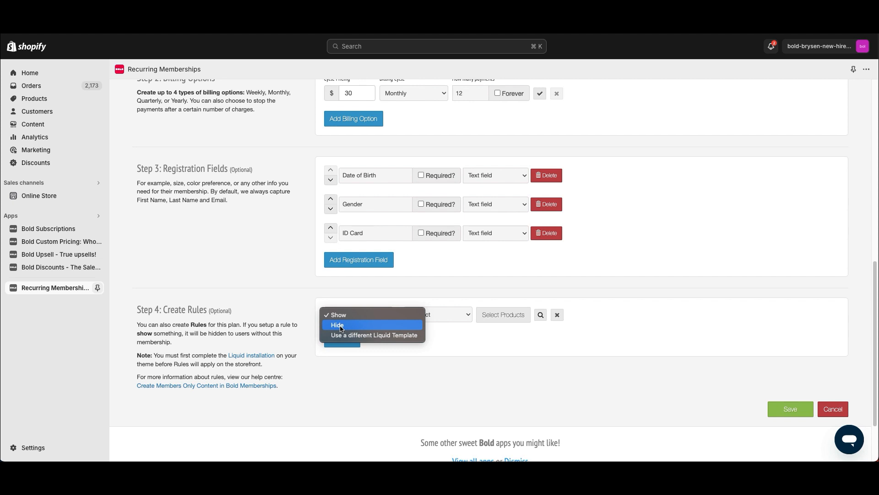
click(341, 325)
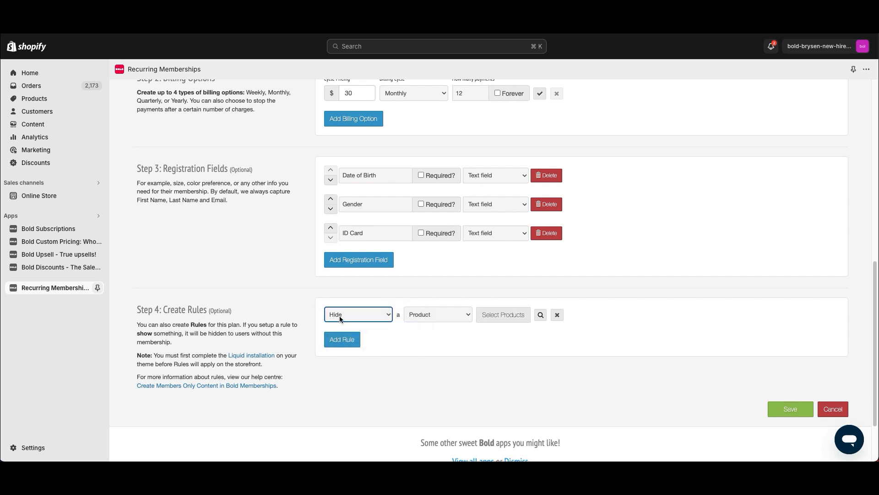
click(383, 321)
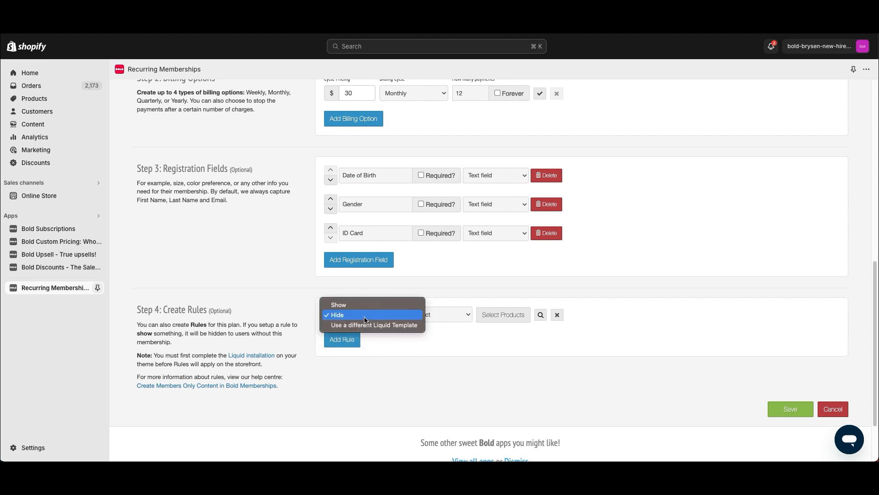
click(389, 304)
Keep Product as the rule's target and select "#Bold Test Product without variants" for it
click(435, 316)
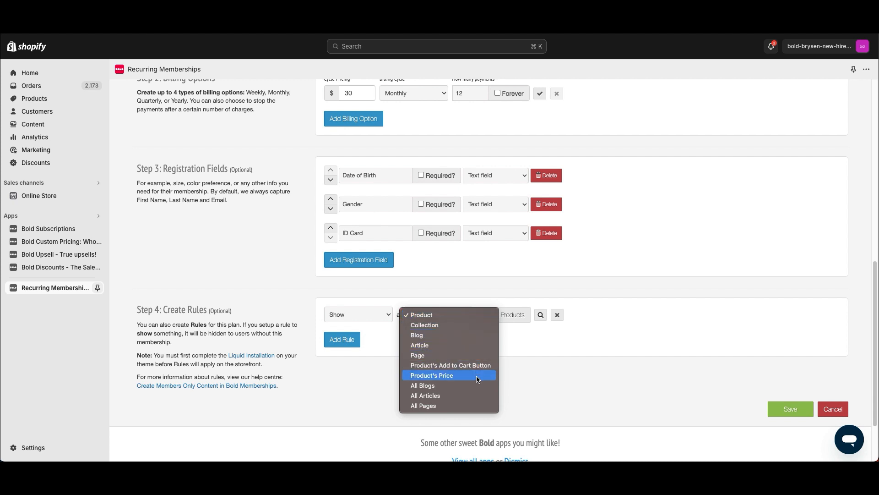
click(463, 315)
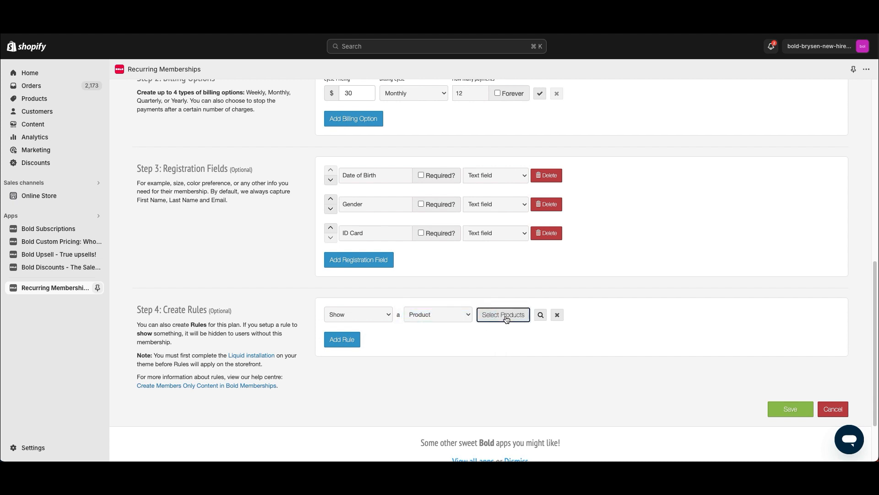
click(513, 315)
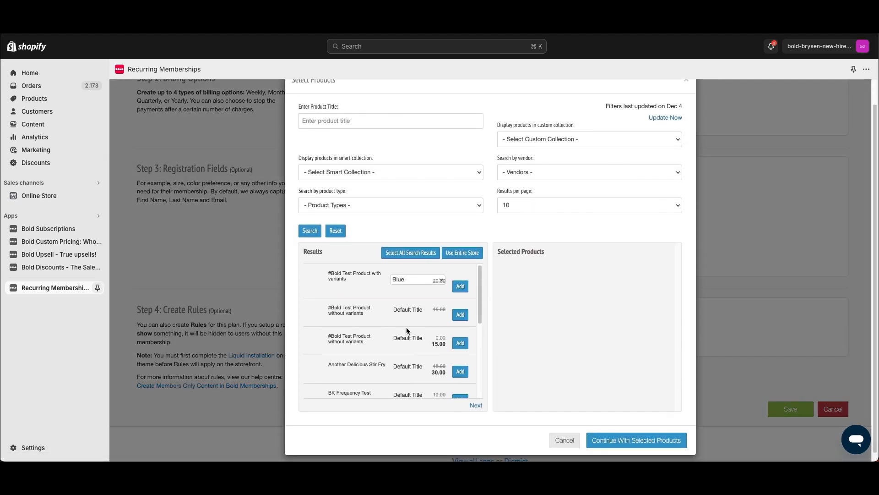
scroll(398, 327, down, 2)
scroll(395, 324, up, 2)
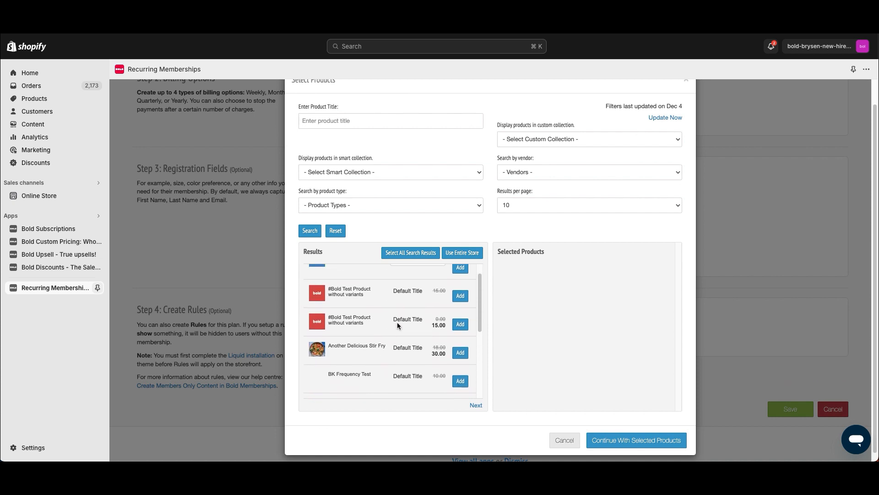
click(461, 316)
click(601, 441)
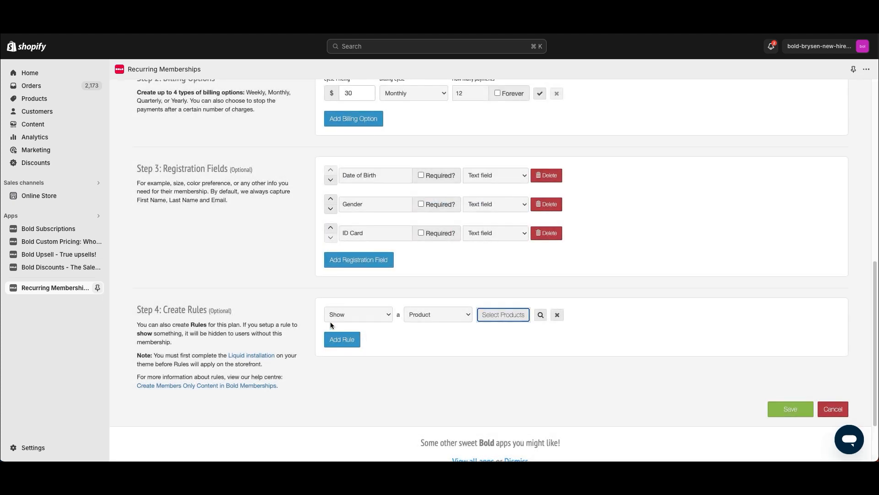
Add a second rule that shows a Page, and remove both rules from the plan
scroll(331, 322, down, 1)
click(348, 315)
click(347, 317)
click(344, 319)
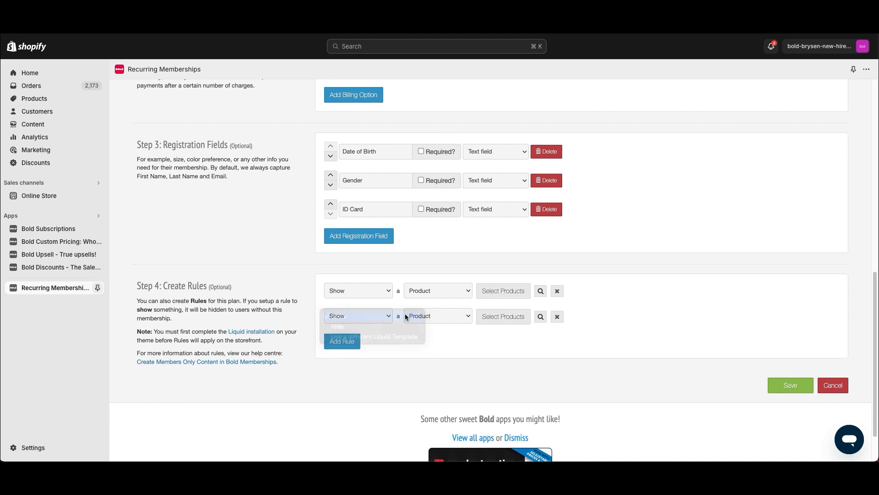
click(405, 314)
click(451, 356)
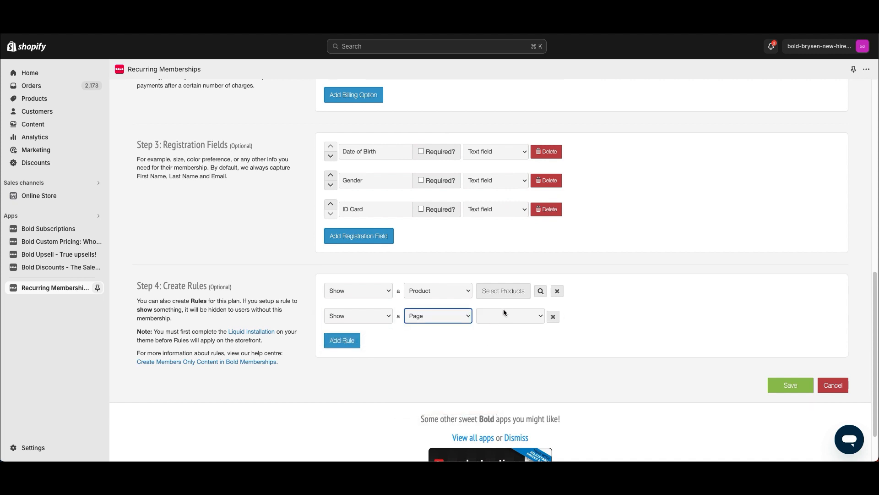
click(553, 317)
click(557, 291)
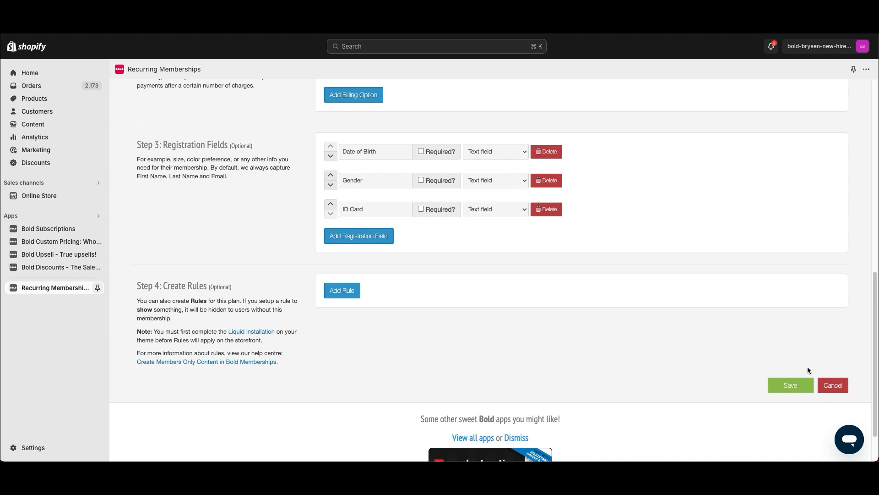
Save the membership plan and dismiss the reminder about creating widgets
click(783, 385)
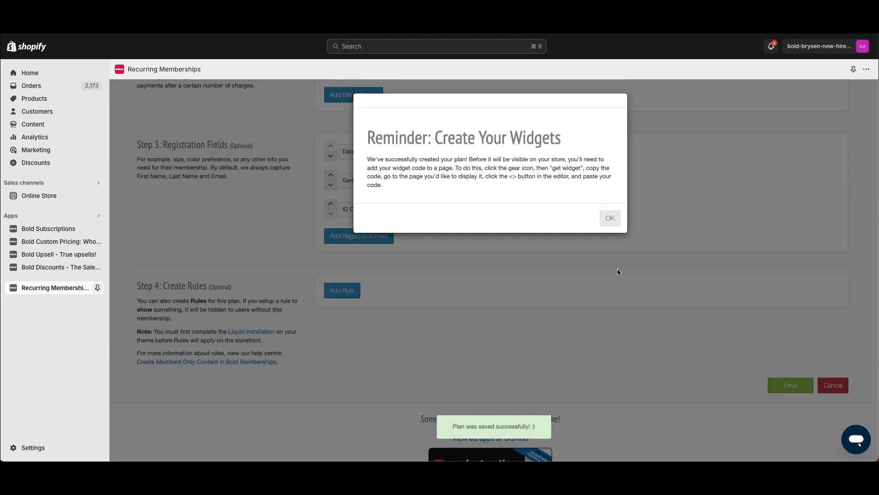
drag(362, 139, 584, 191)
click(587, 194)
click(608, 218)
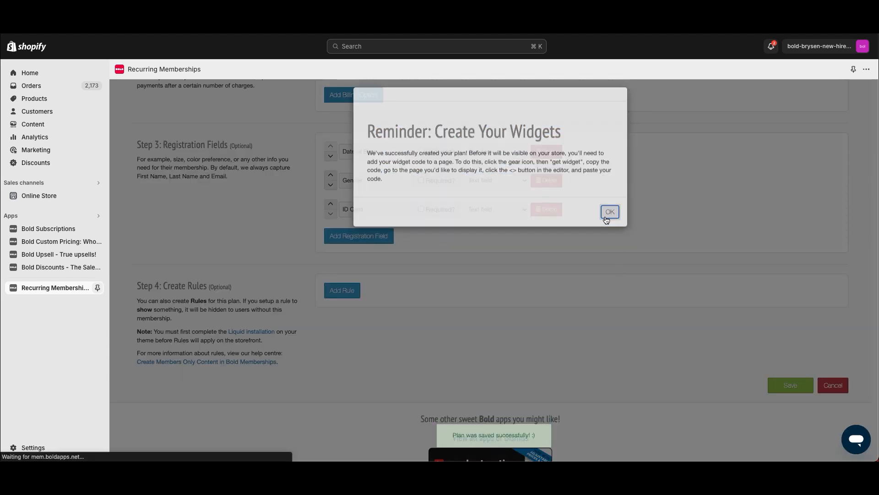
View the VIP plan's widget HTML code and close it
scroll(687, 287, down, 1)
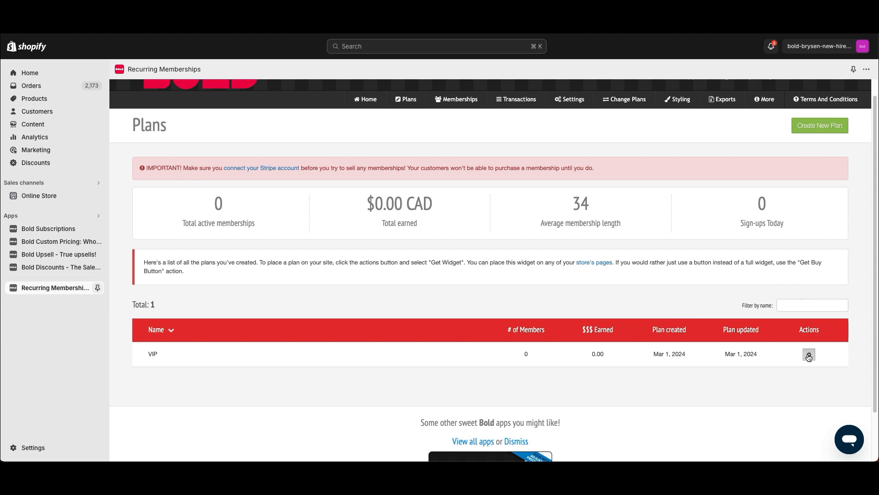
click(809, 355)
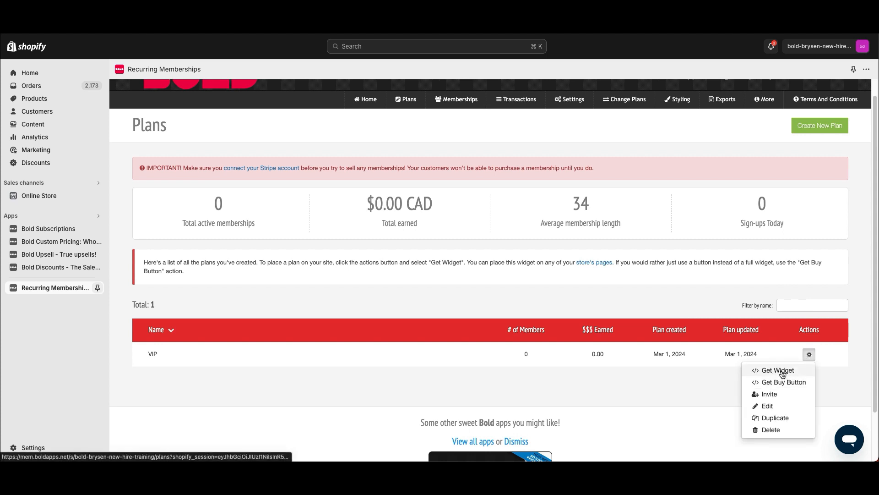
click(786, 371)
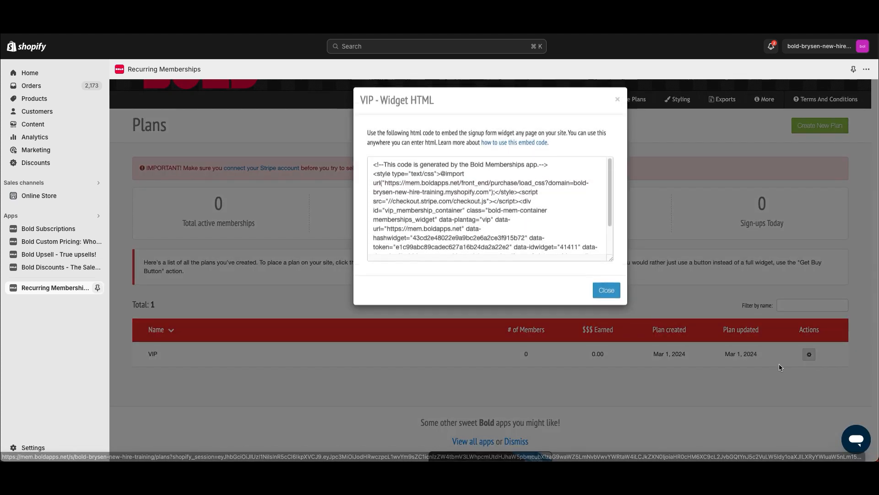
drag(360, 108, 448, 114)
click(413, 156)
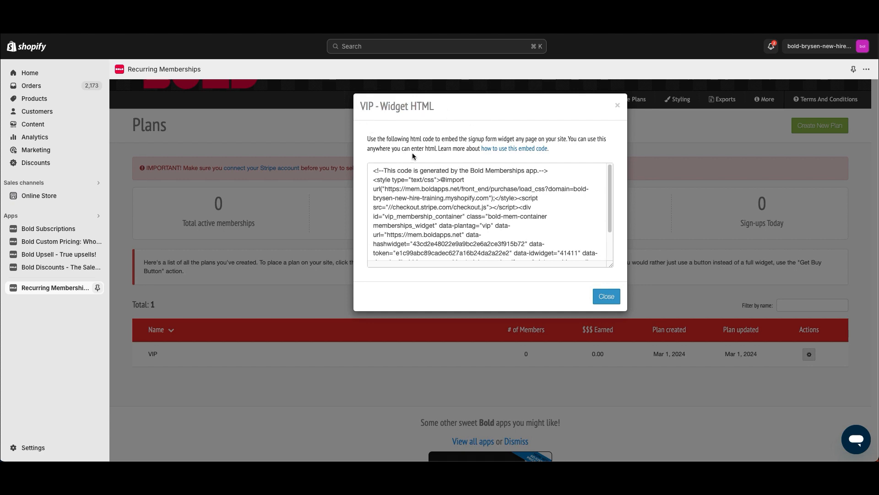
click(607, 296)
Examine the VIP plan's buy button HTML, including its billing option and button label, and close it
click(808, 354)
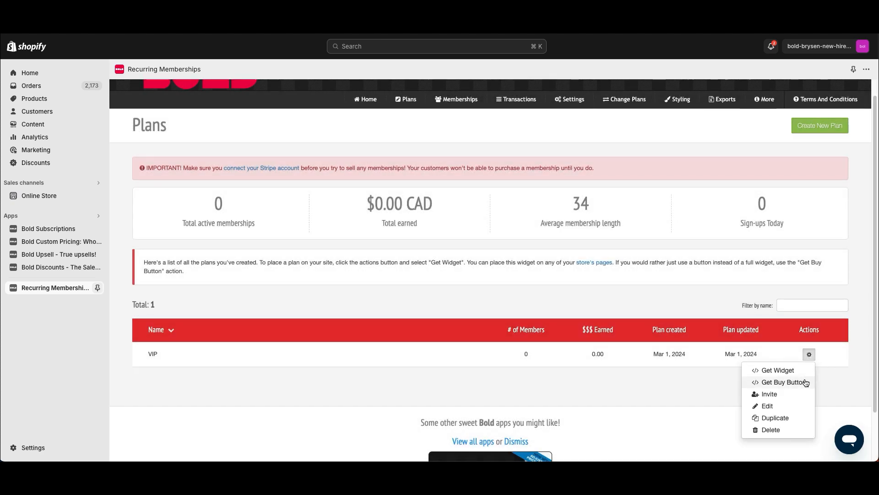
click(770, 382)
click(427, 191)
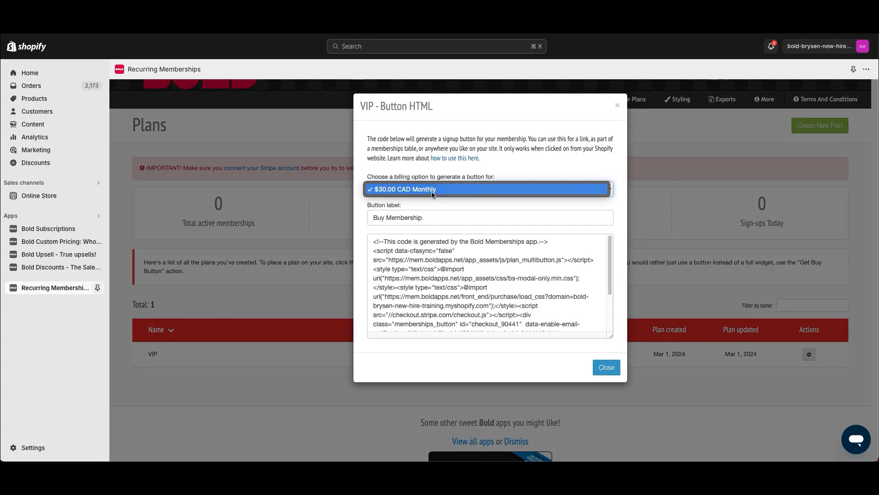
click(429, 224)
drag(441, 218, 437, 193)
click(384, 231)
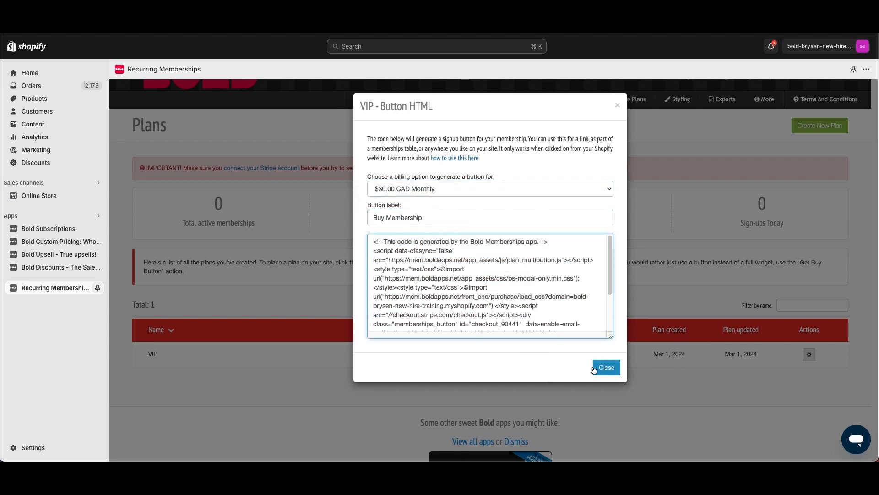
click(596, 369)
Copy the complete widget HTML code of the VIP plan and close the code window
click(809, 354)
click(772, 365)
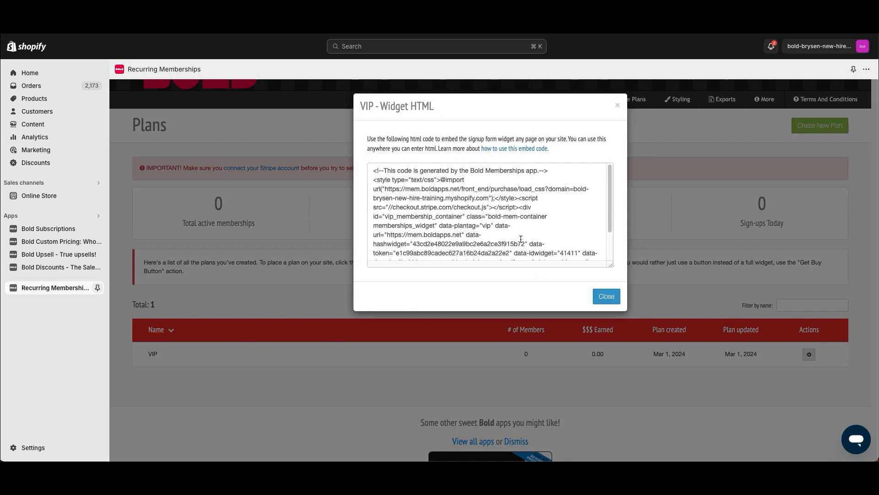
triple_click(483, 213)
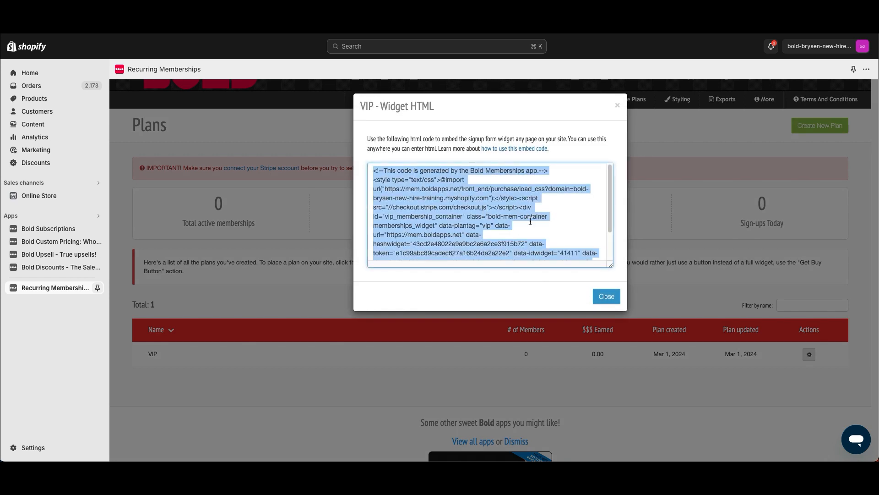
click(605, 304)
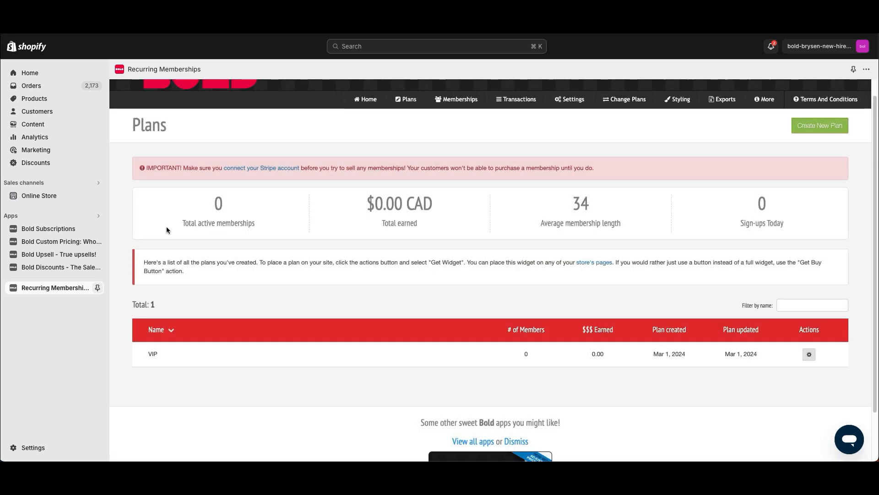
Paste the copied widget code into the HTML content of the online store's Membership Sign Up page and save the page
click(46, 196)
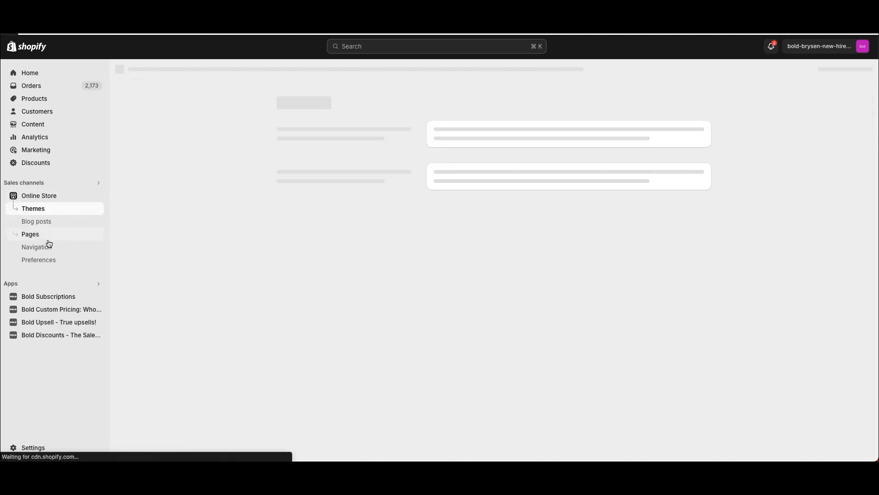
click(46, 237)
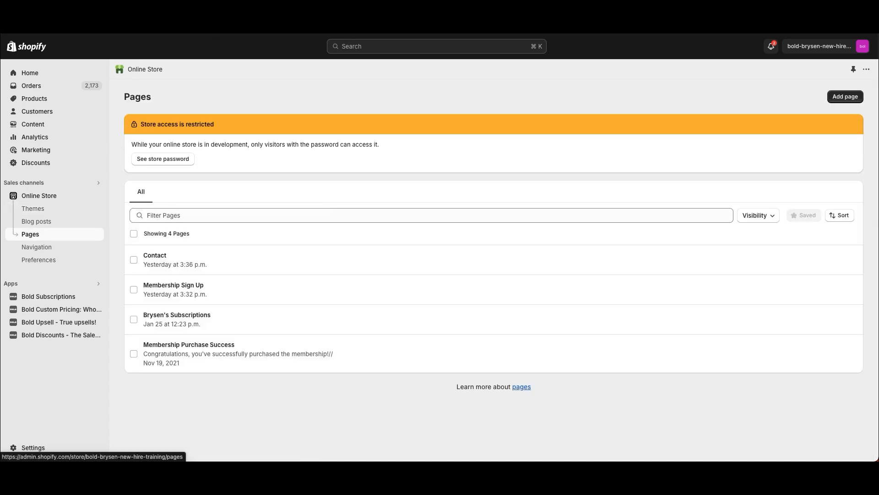
click(741, 288)
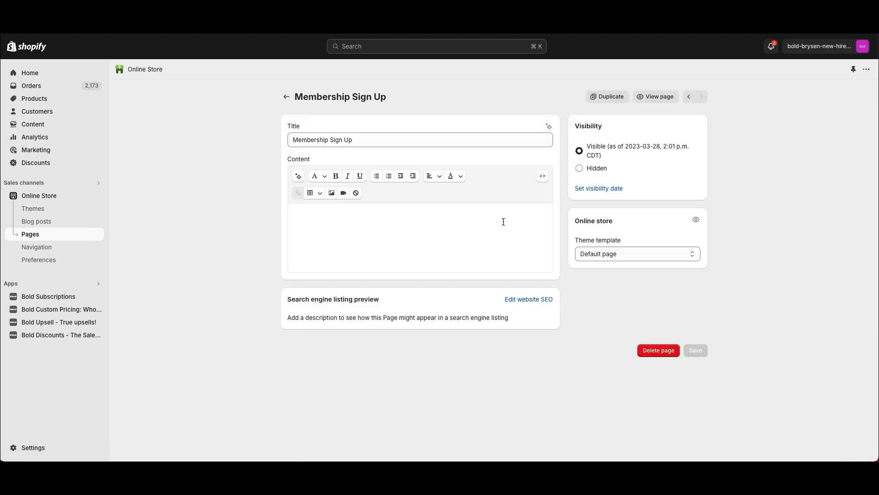
click(544, 176)
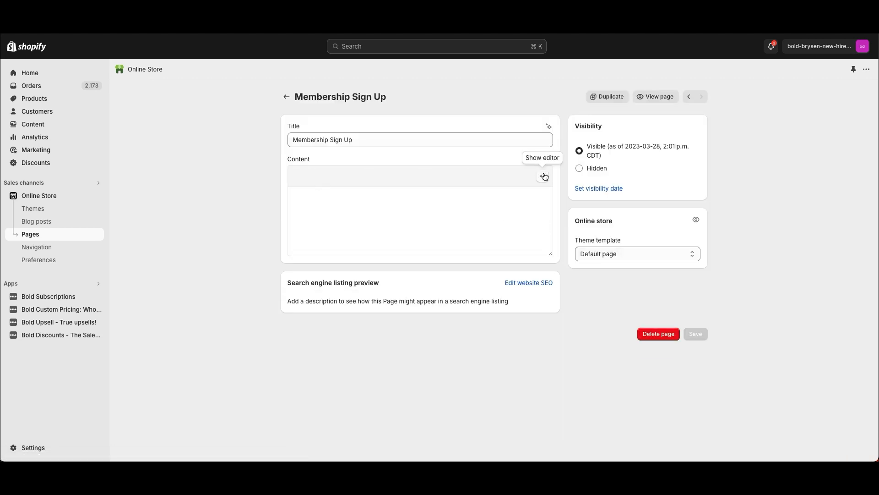
click(335, 201)
key(super+v)
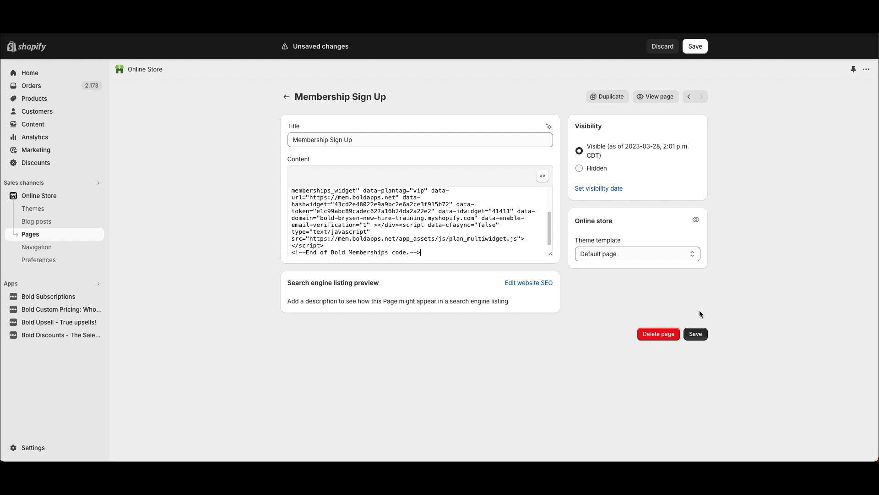
click(696, 333)
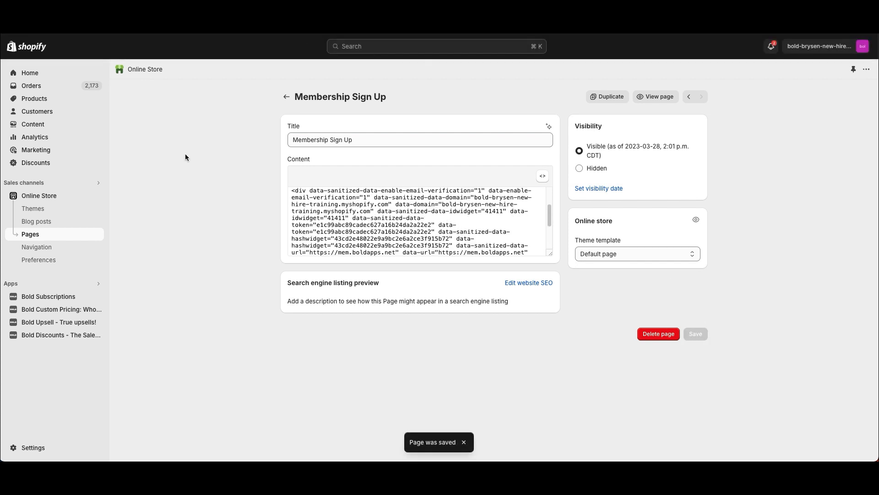
View the Membership Sign Up page in the storefront and check the VIP form's default and added registration fields
click(662, 97)
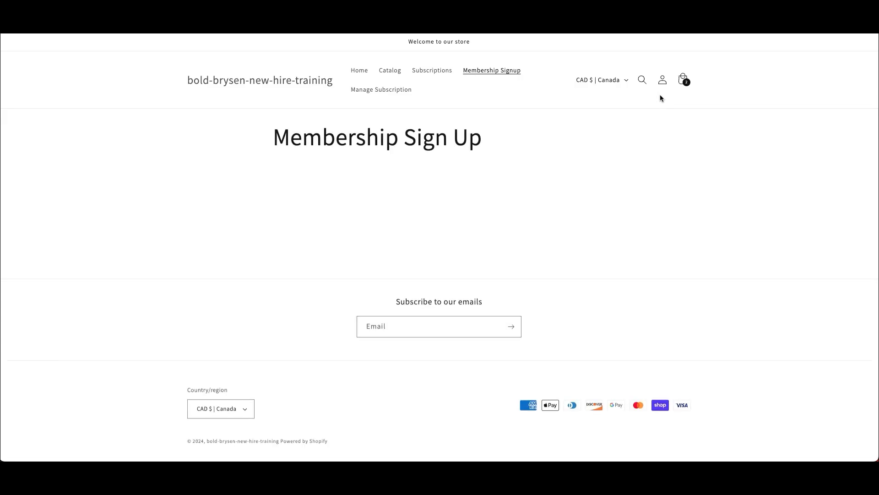
scroll(236, 204, down, 3)
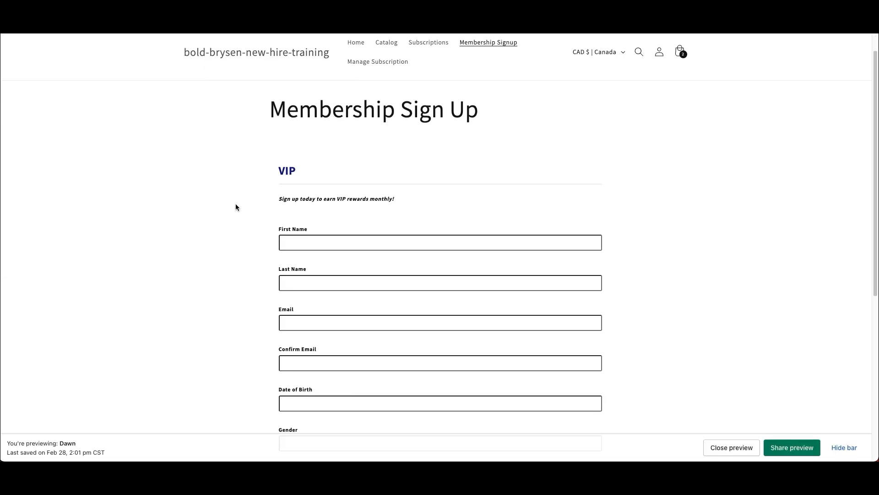
scroll(235, 207, down, 1)
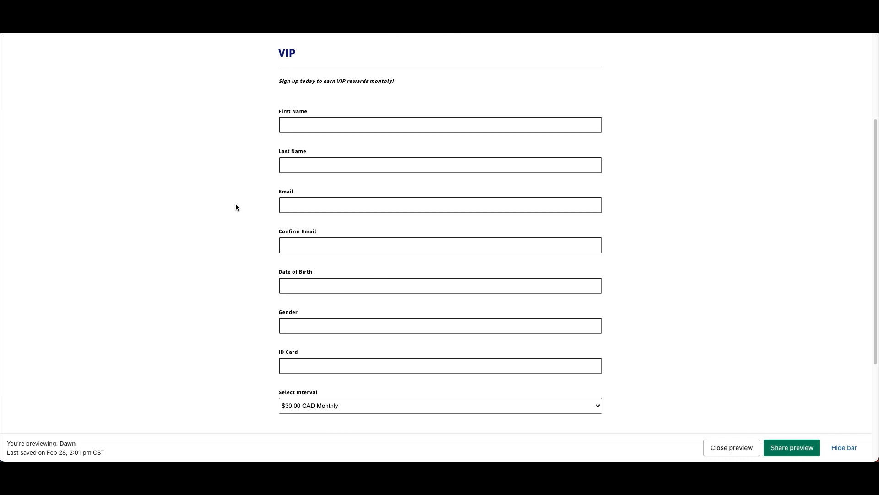
click(293, 126)
click(293, 160)
click(293, 204)
click(297, 244)
click(298, 283)
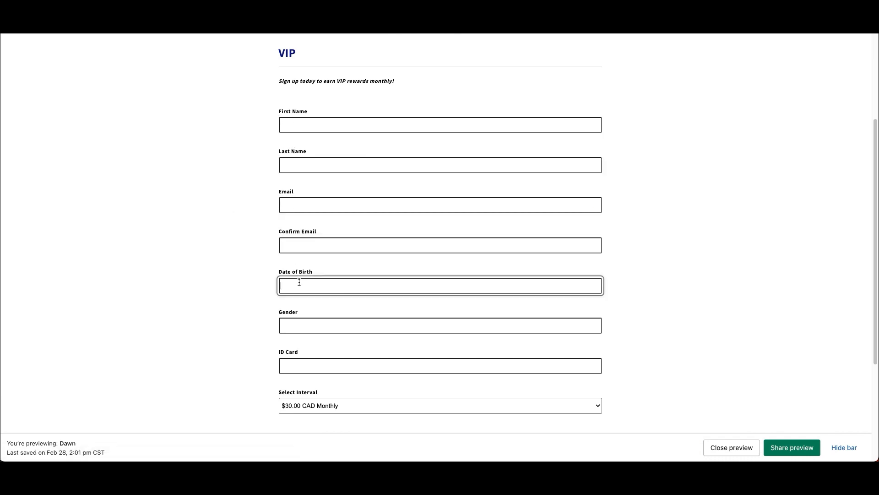
click(293, 325)
click(295, 368)
scroll(188, 247, up, 3)
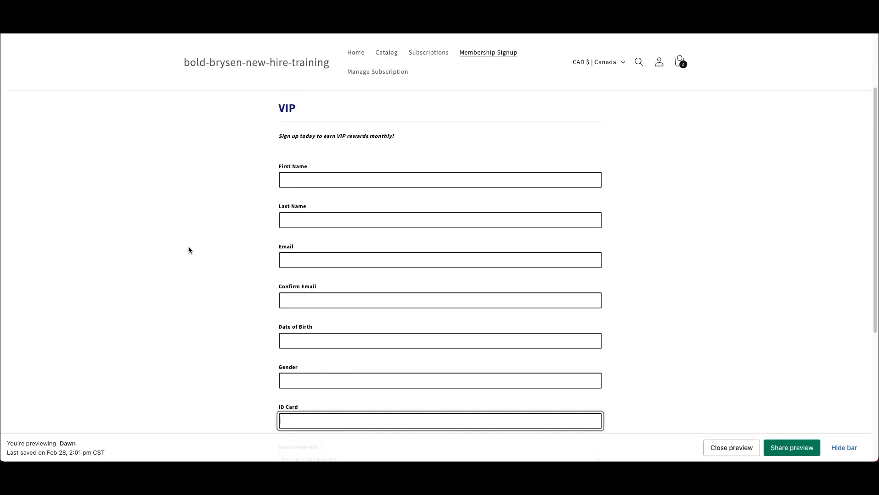